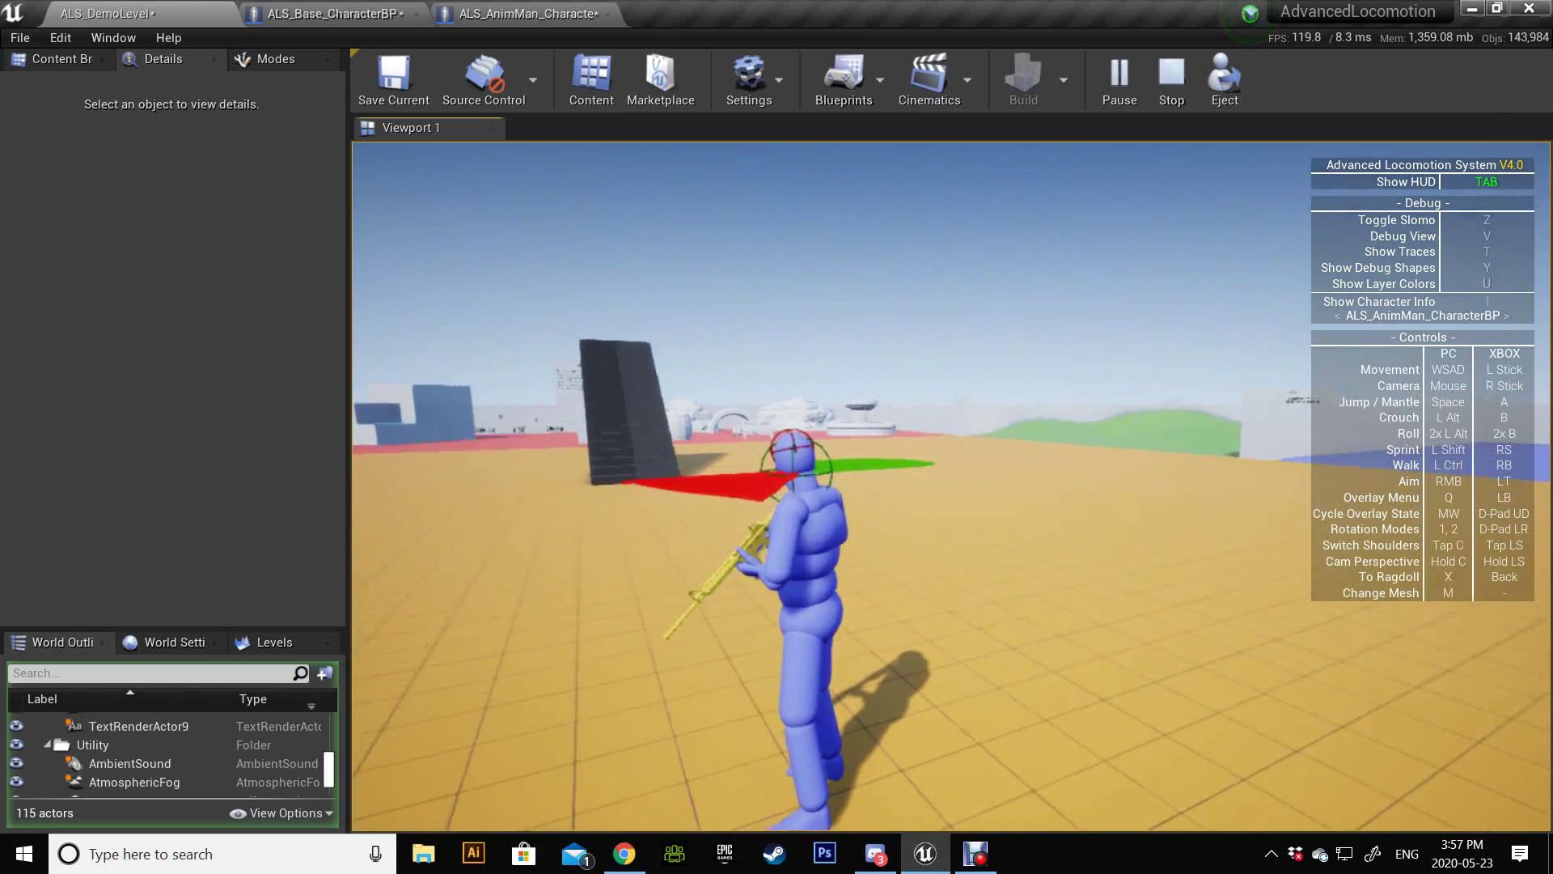
{"action": "scroll", "coordinate": [952, 485], "scroll_direction": "down", "scroll_amount": 1}
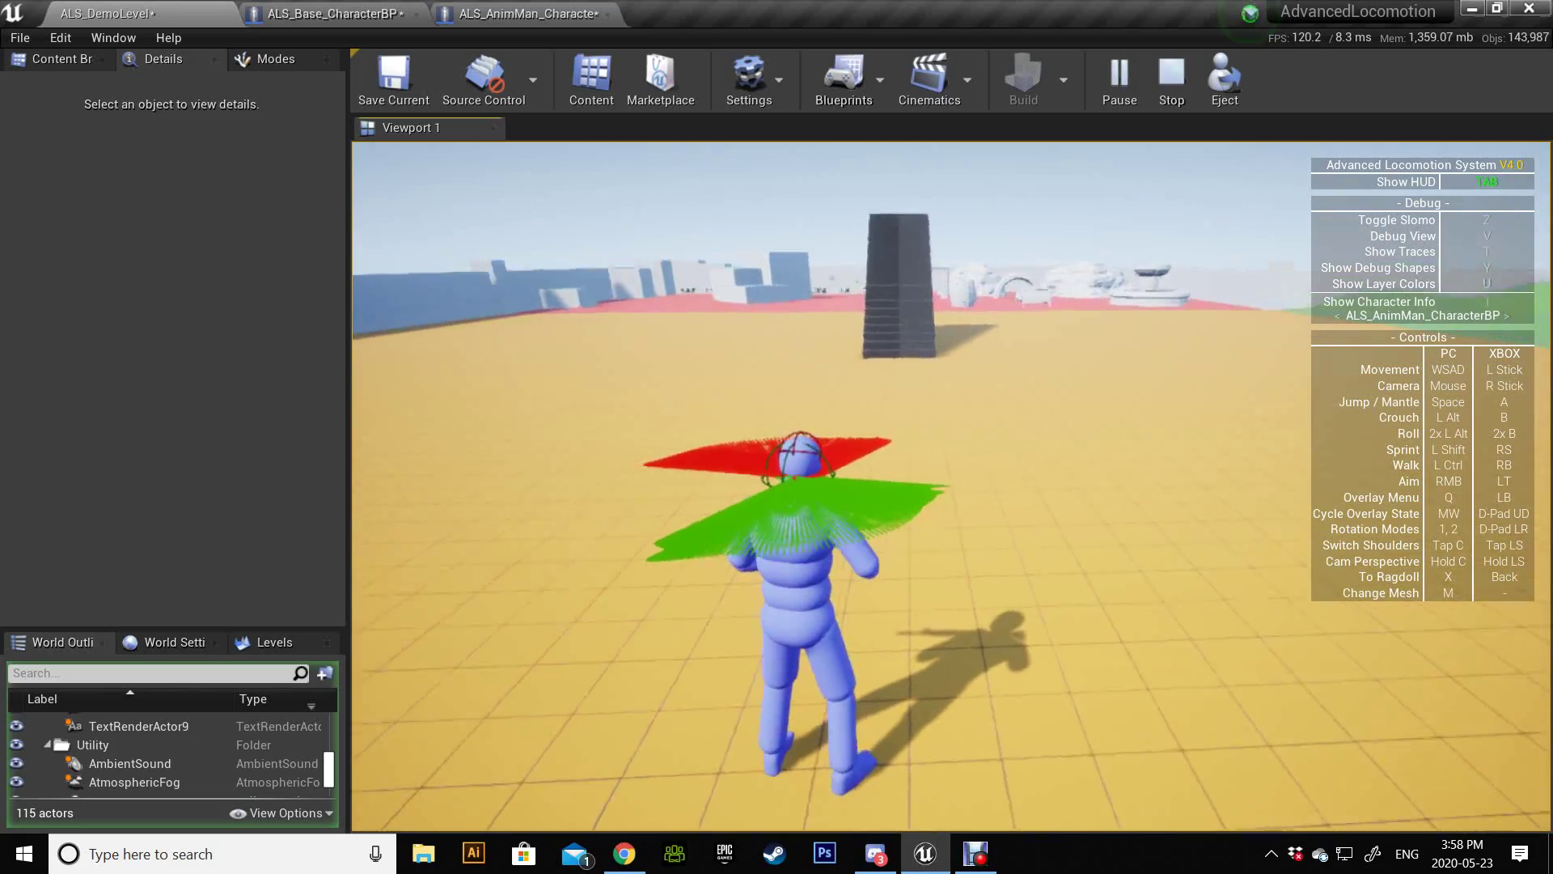
Run the character forward toward the tower with W, then stop it facing away.
{"action": "key", "text": "w"}
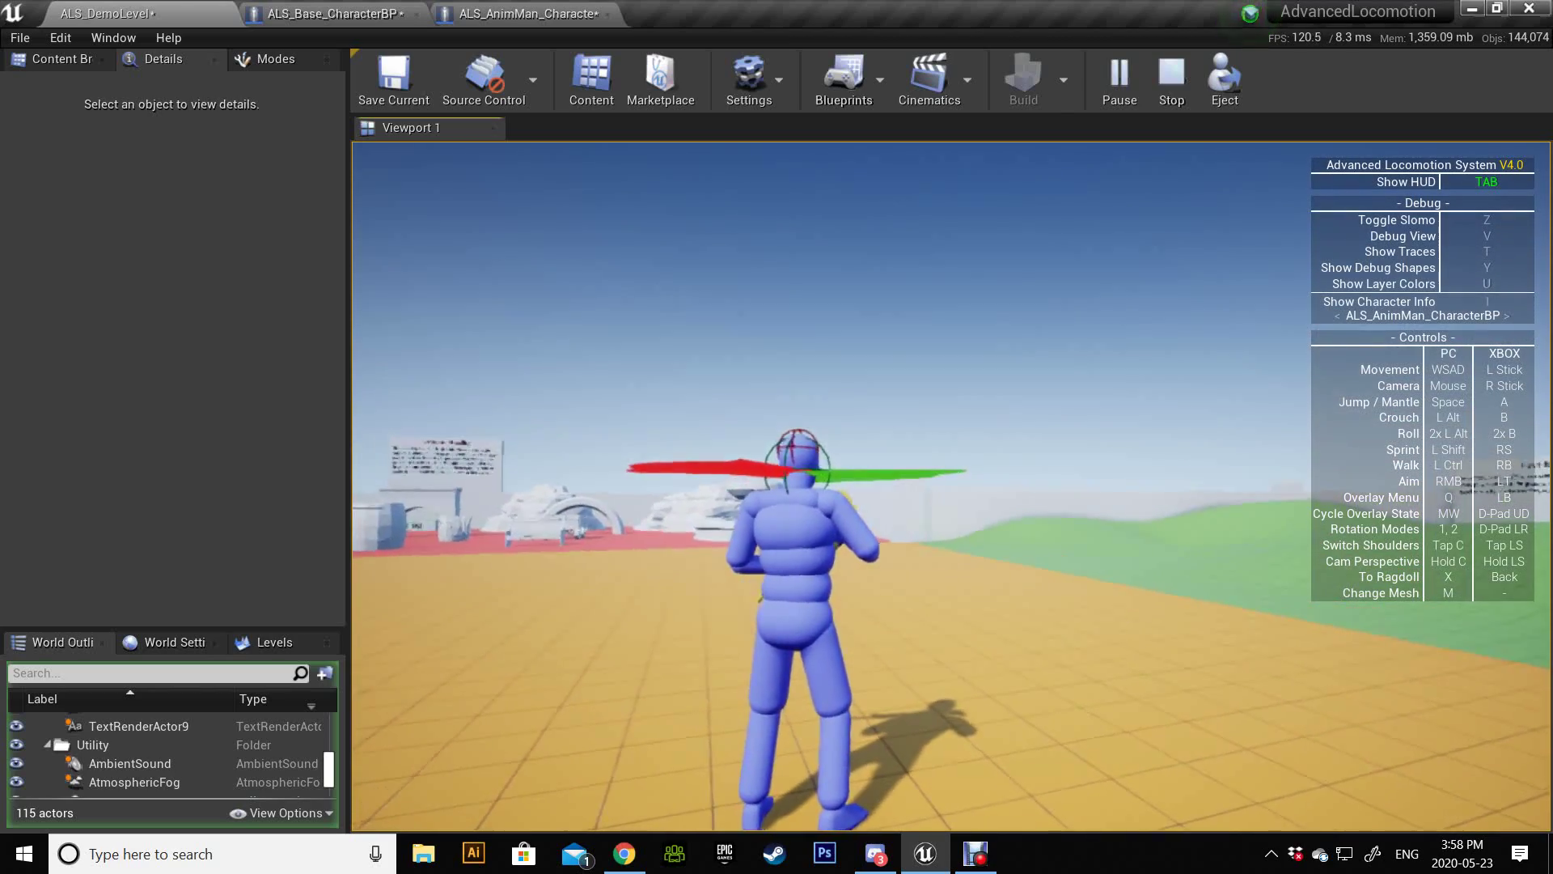
Walk toward the staircase while toggling crouch with Left Alt, ending upright.
{"action": "key", "text": "alt"}
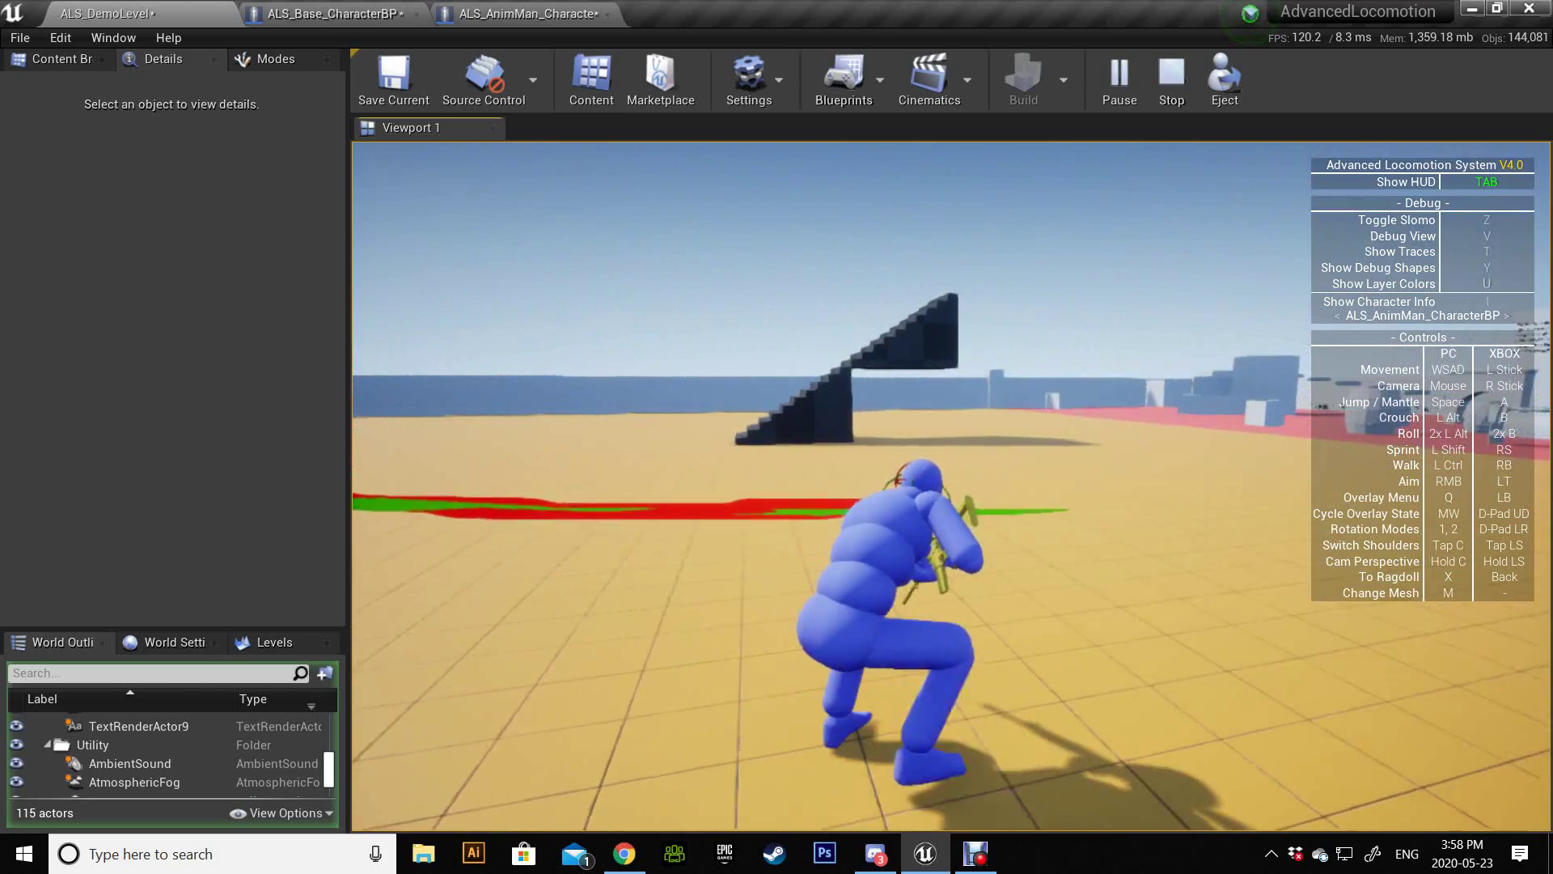
{"action": "key", "text": "w"}
{"action": "key", "text": "alt"}
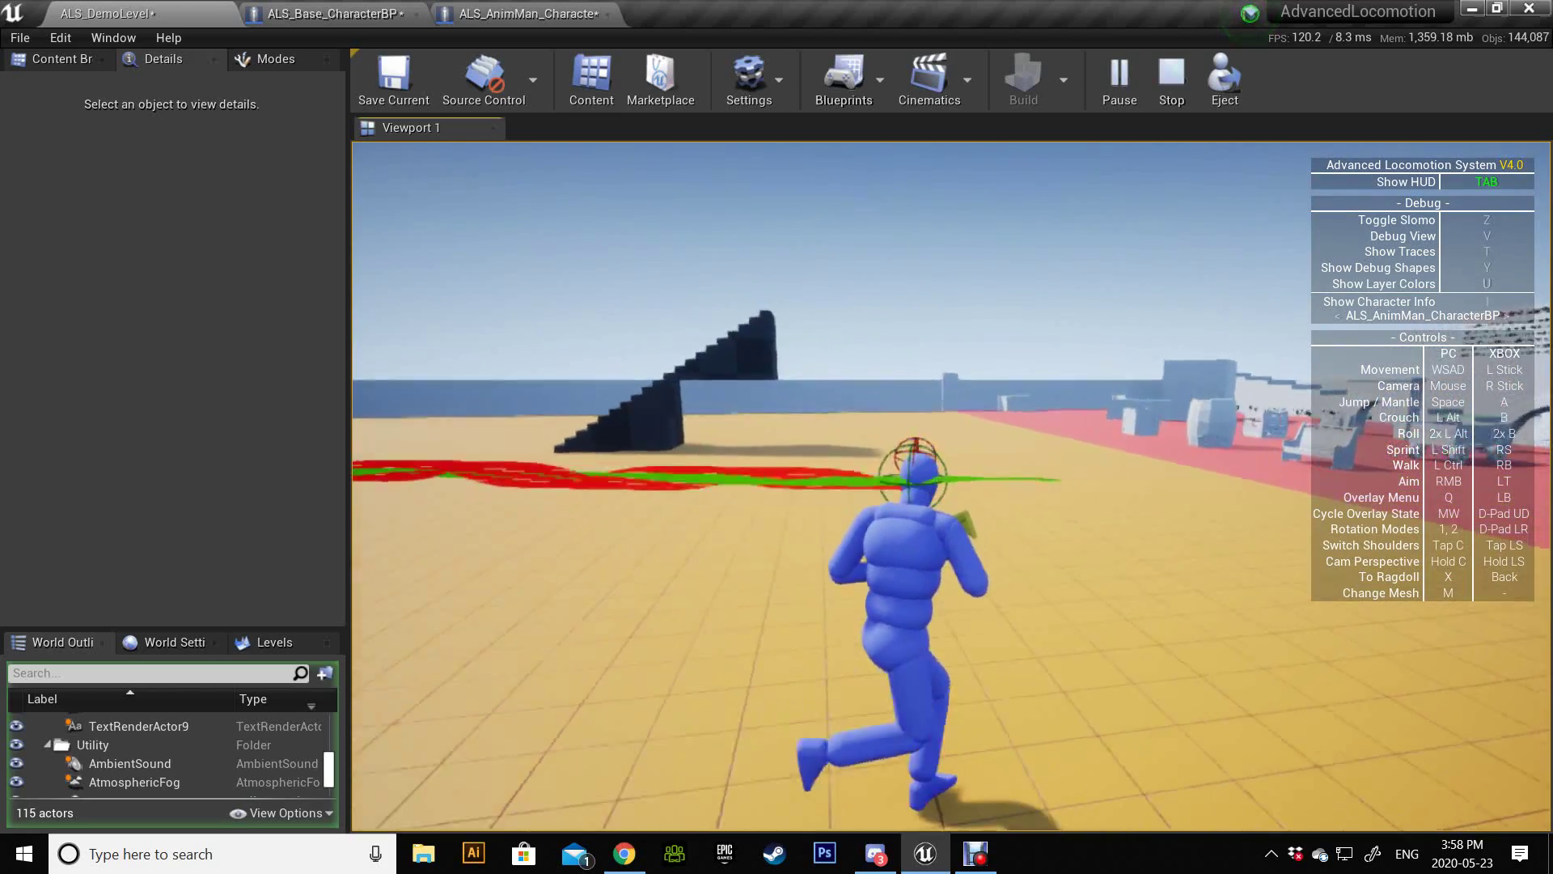
{"action": "key", "text": "alt"}
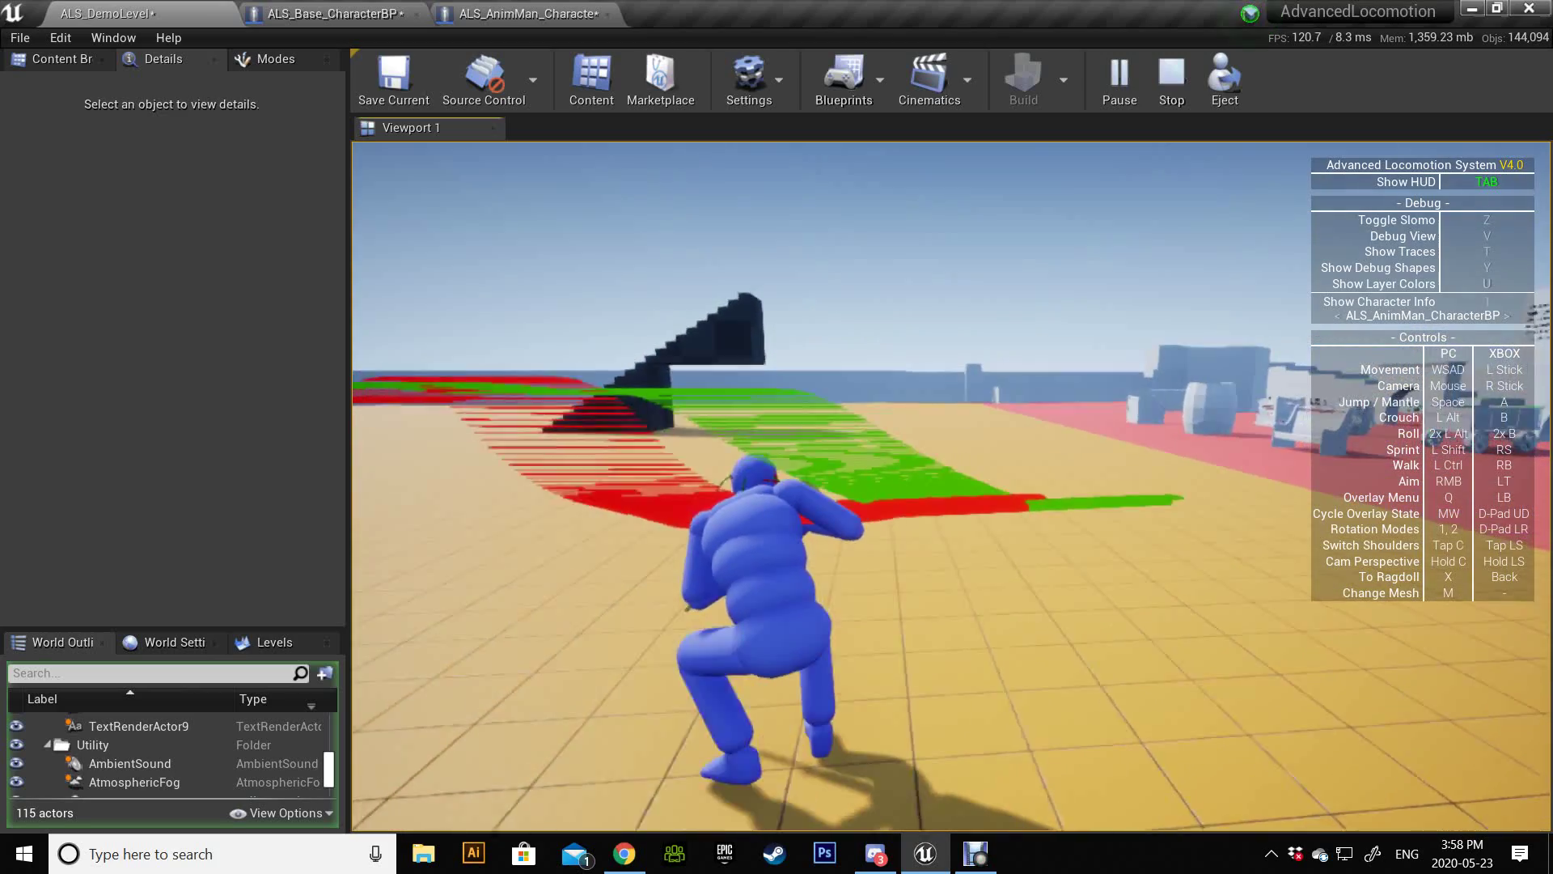
{"action": "scroll", "coordinate": [952, 486], "scroll_direction": "down", "scroll_amount": 1}
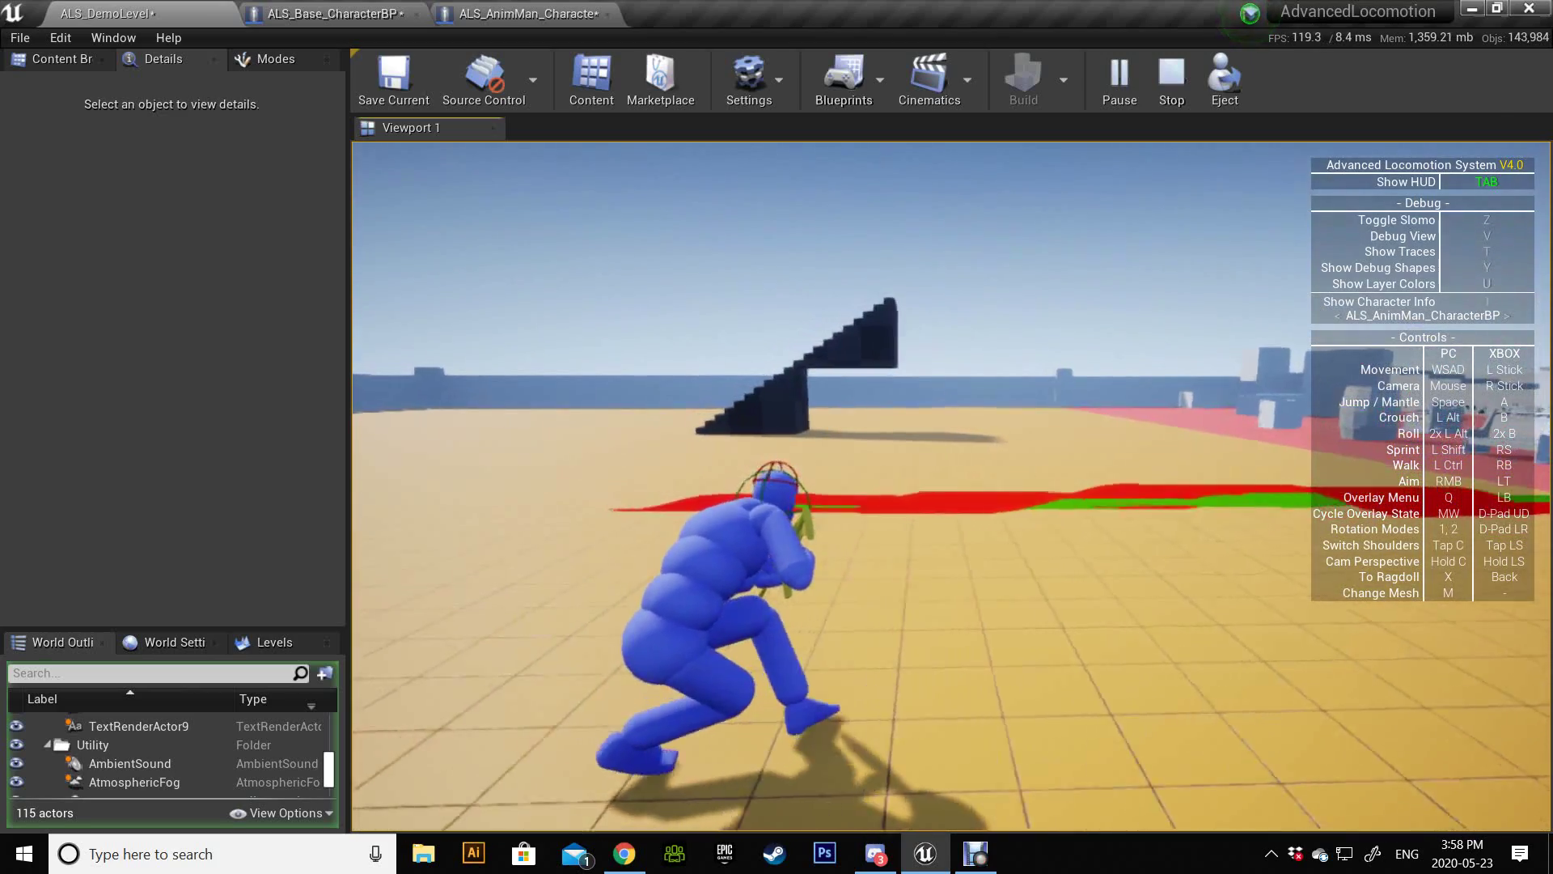
{"action": "key", "text": "alt"}
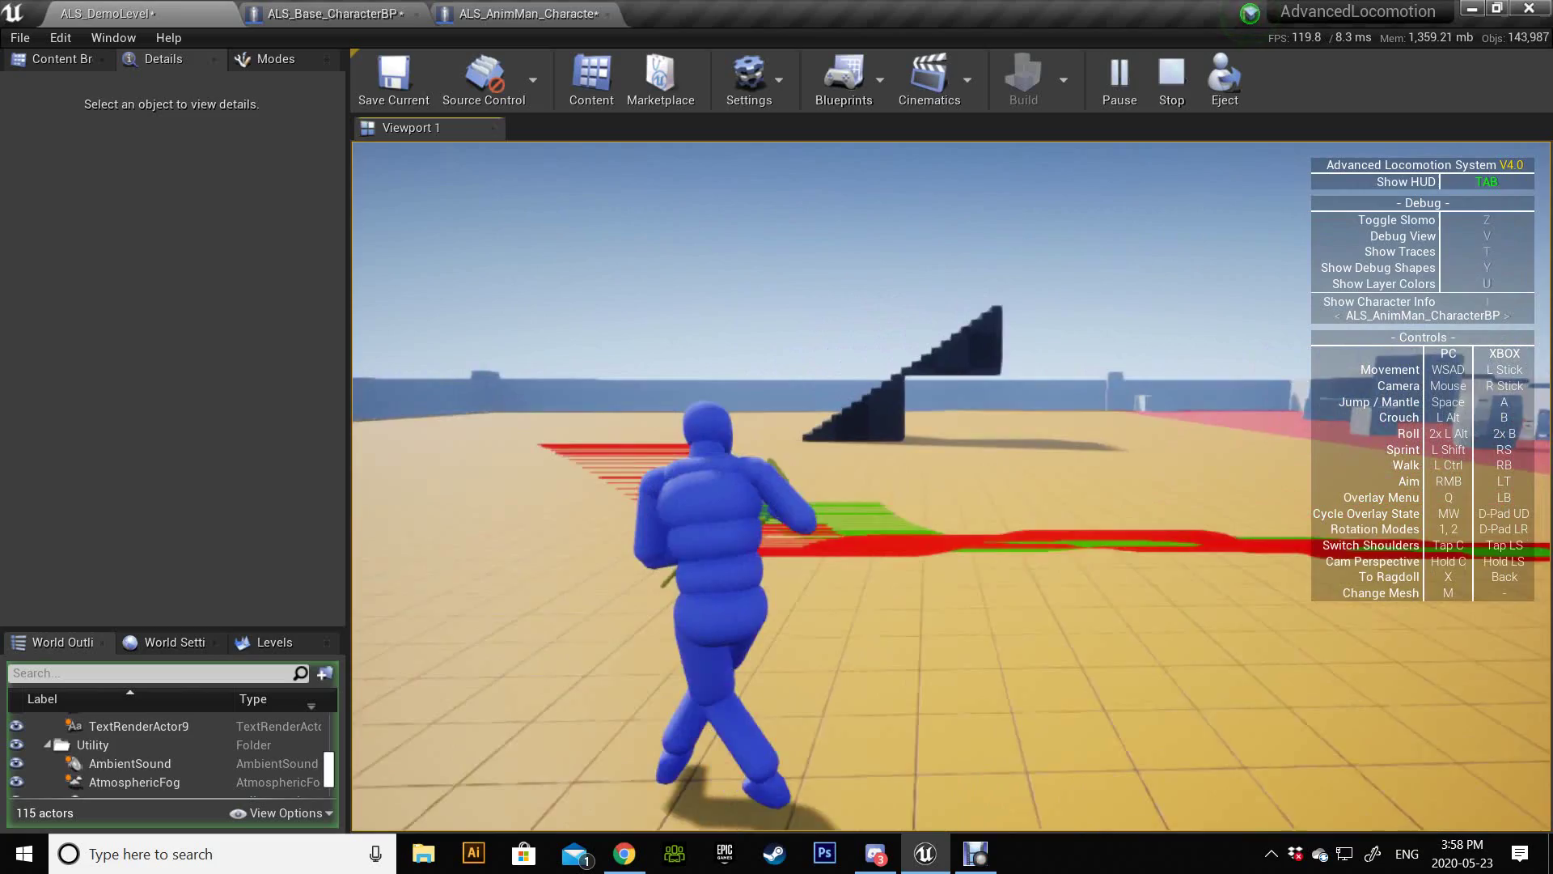
{"action": "key", "text": "alt"}
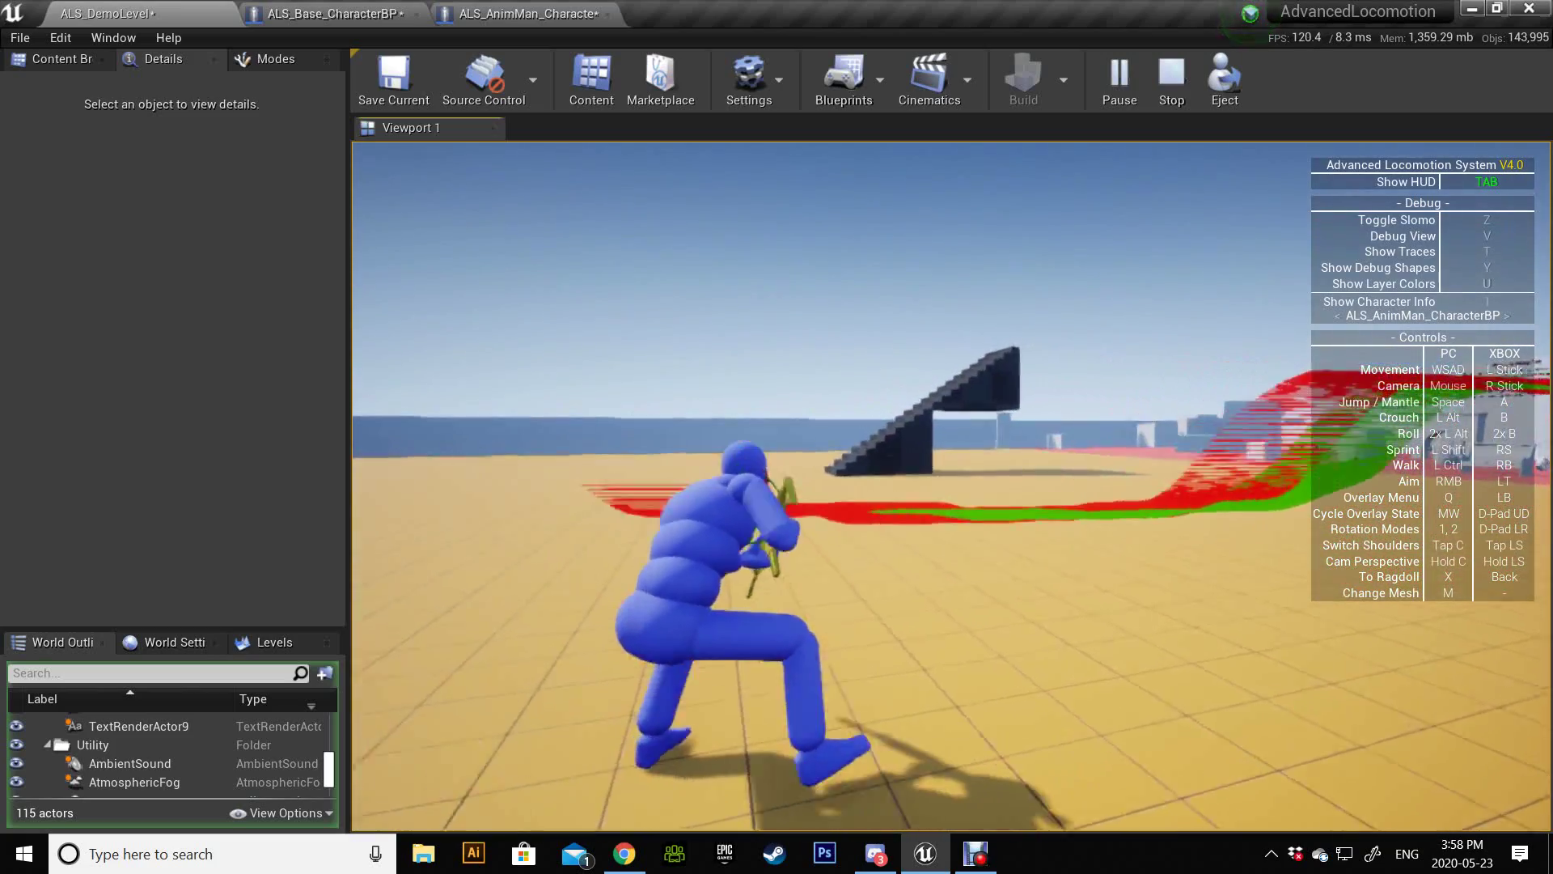
{"action": "key", "text": "alt"}
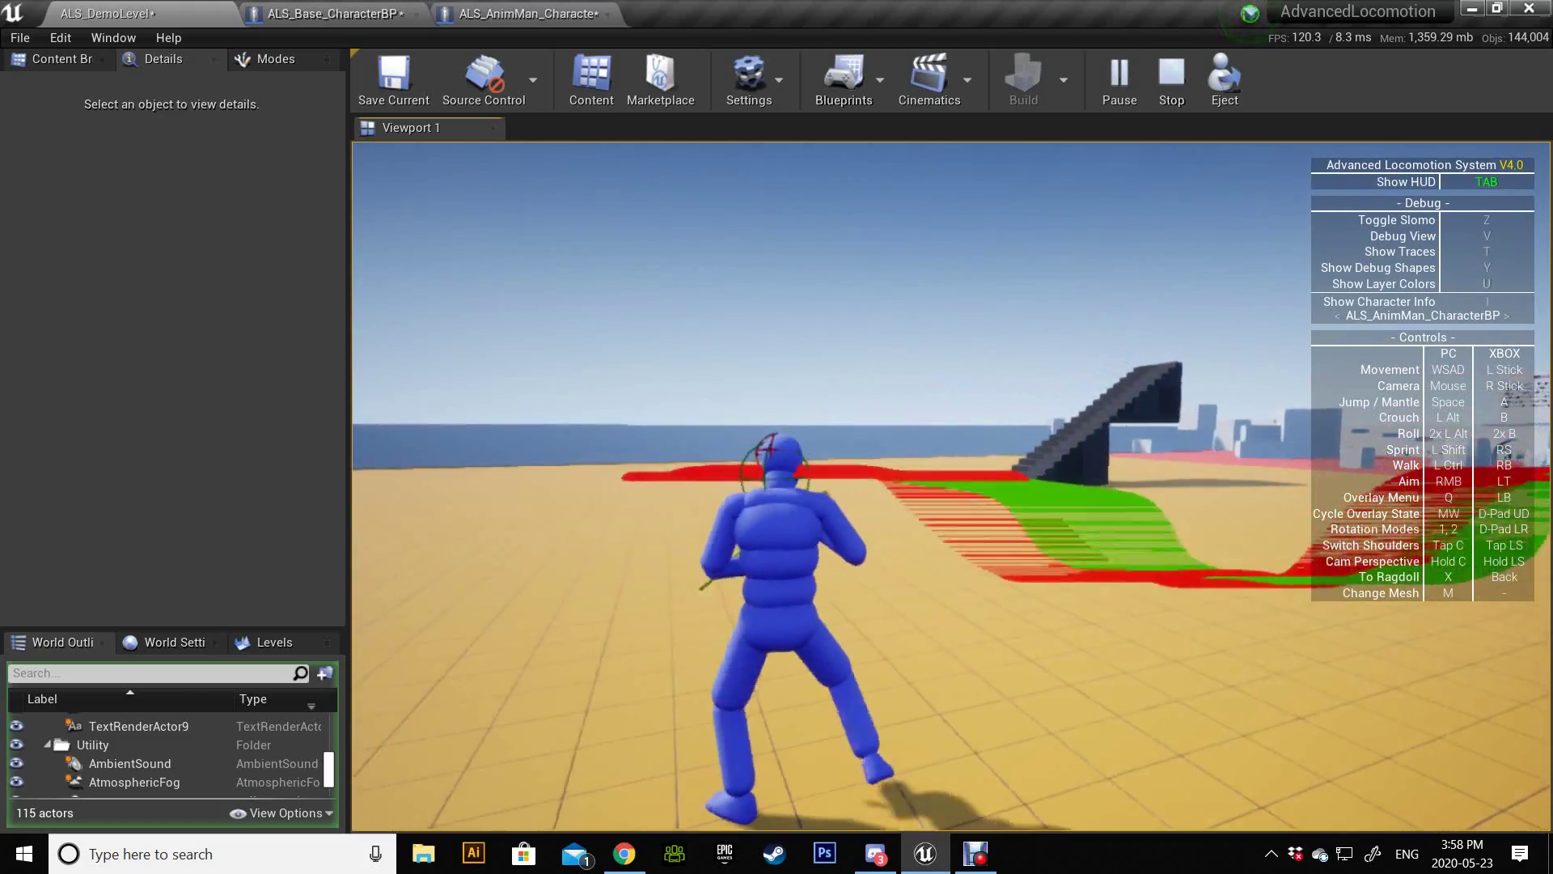
{"action": "key", "text": "alt"}
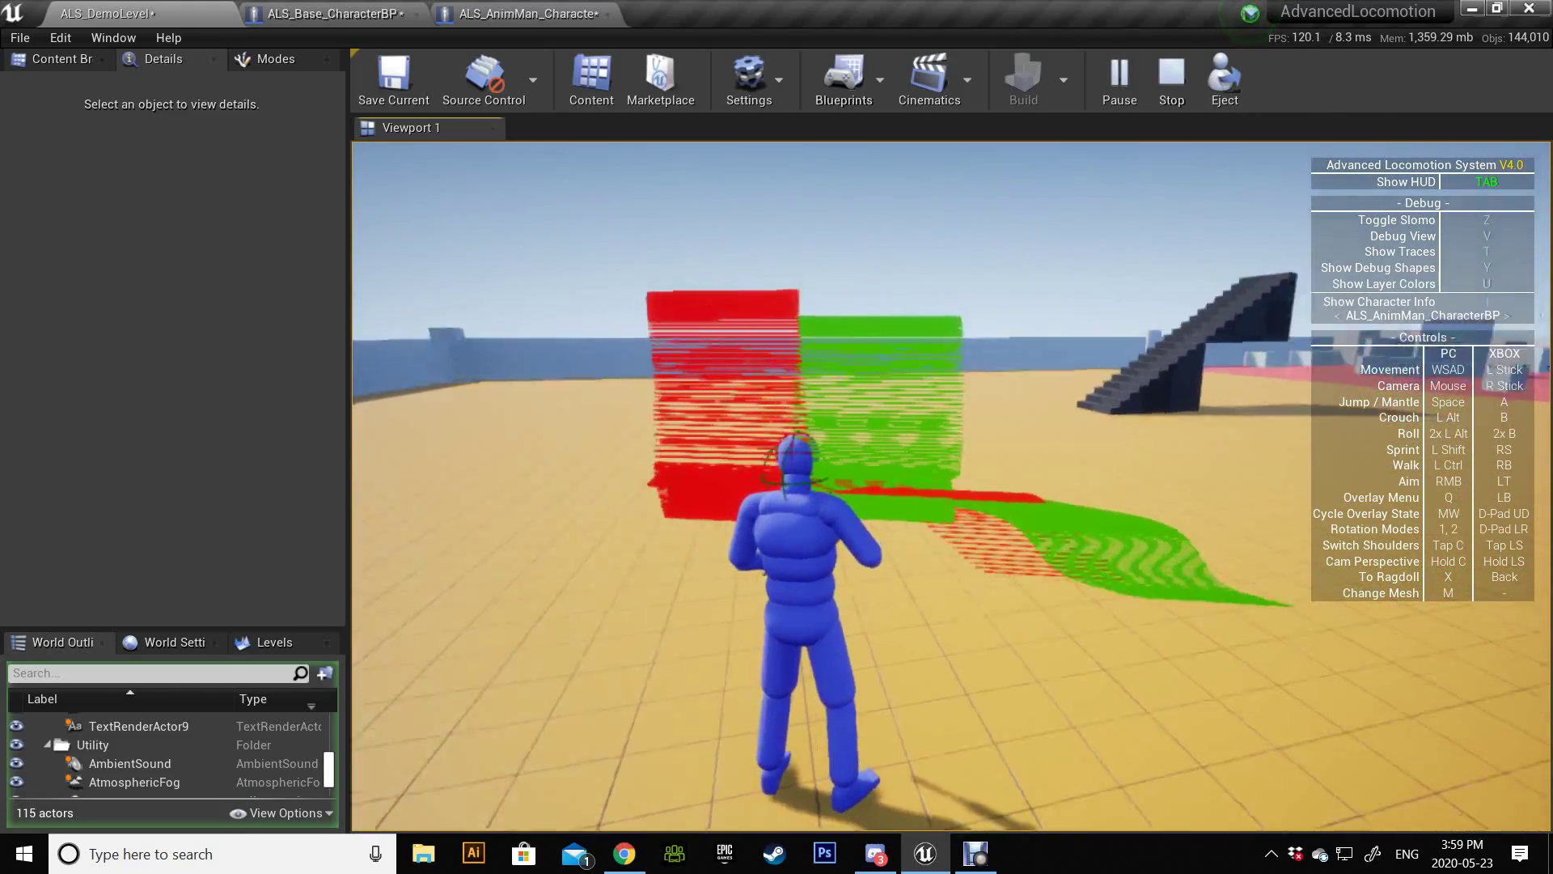
Walk forward across the orange floor, past and back around the white wall.
{"action": "key", "text": "w"}
{"action": "key", "text": "w"}
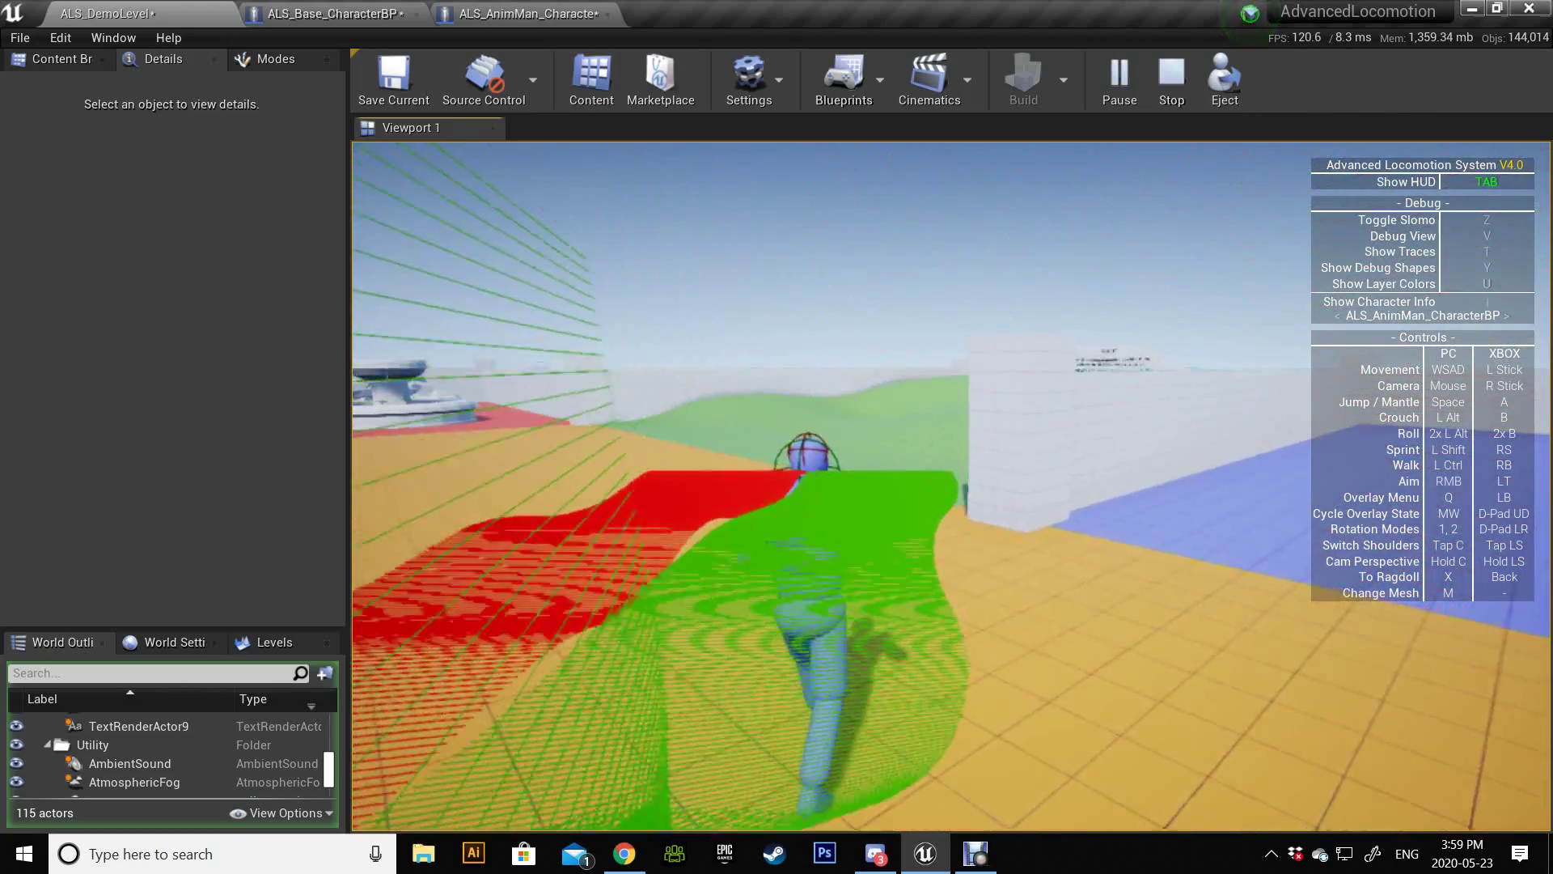
{"action": "key", "text": "w"}
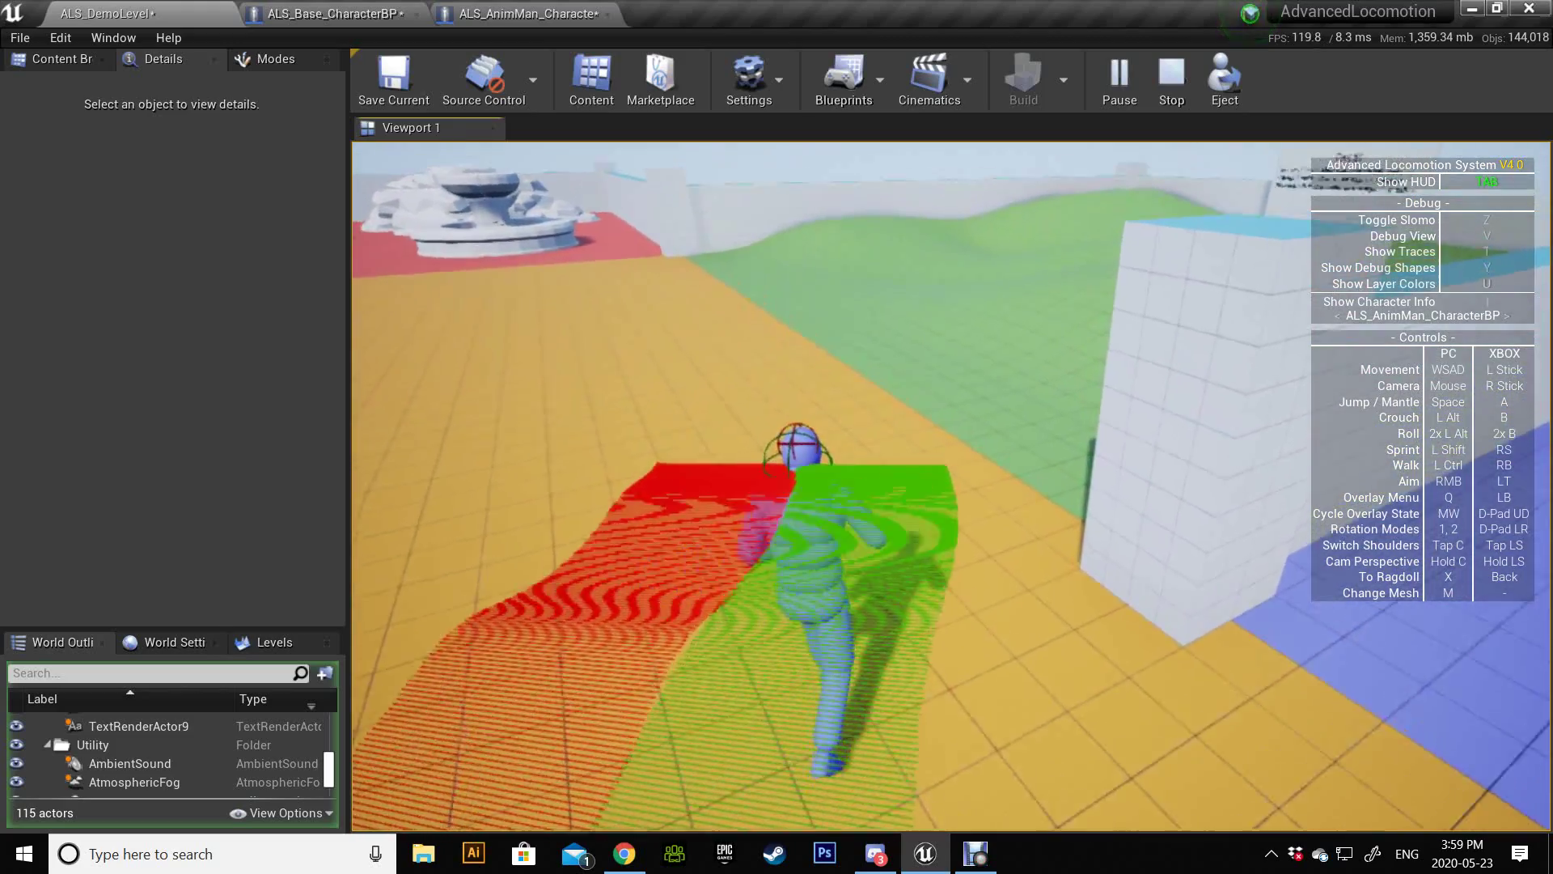
{"action": "key", "text": "w"}
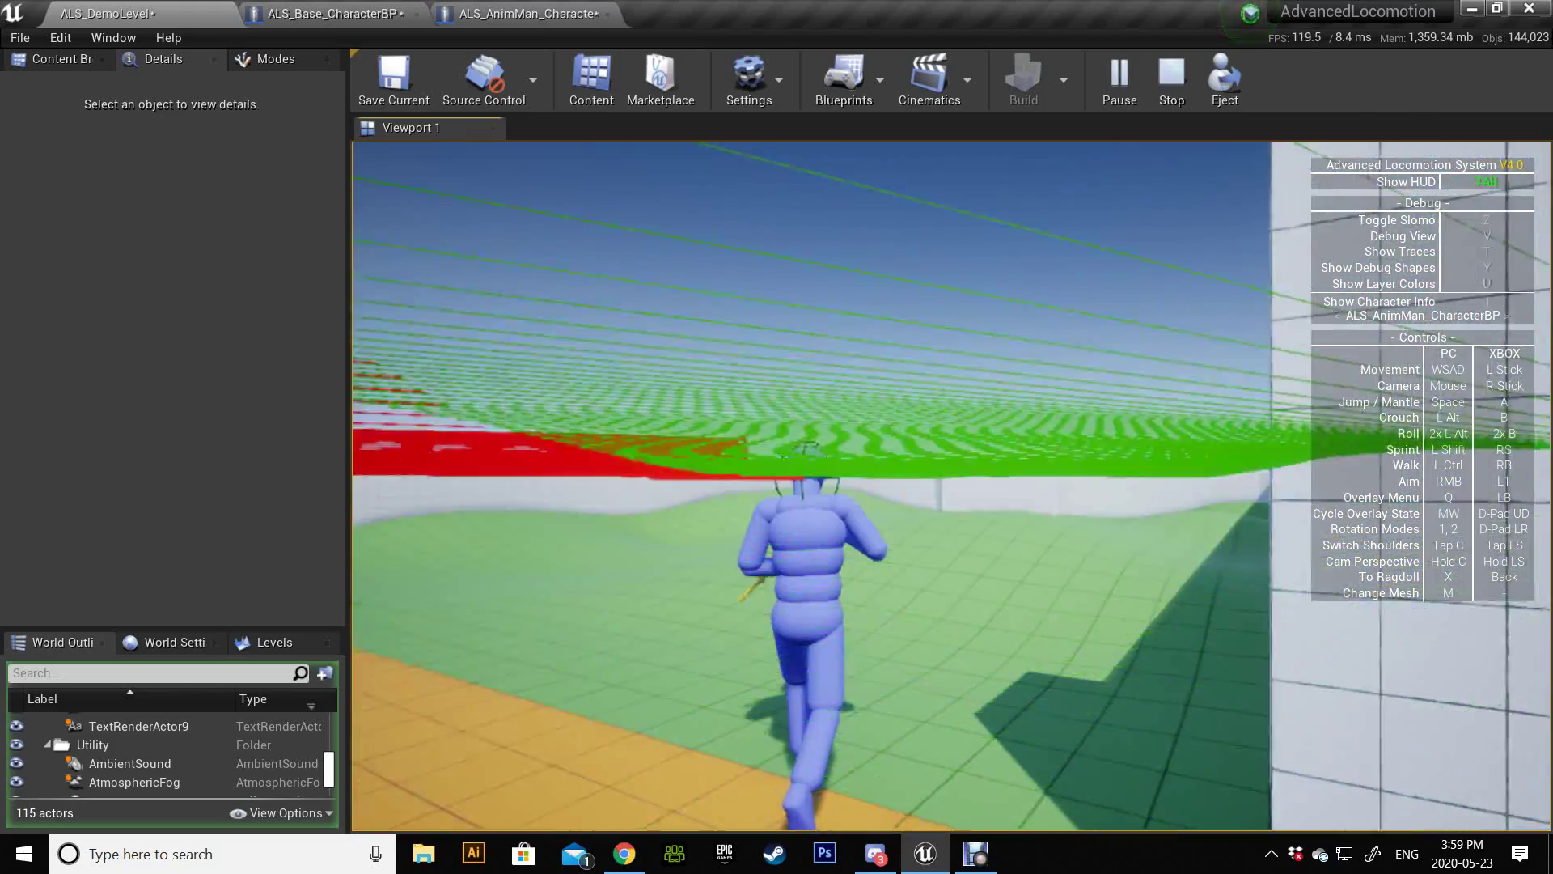
{"action": "key", "text": "w"}
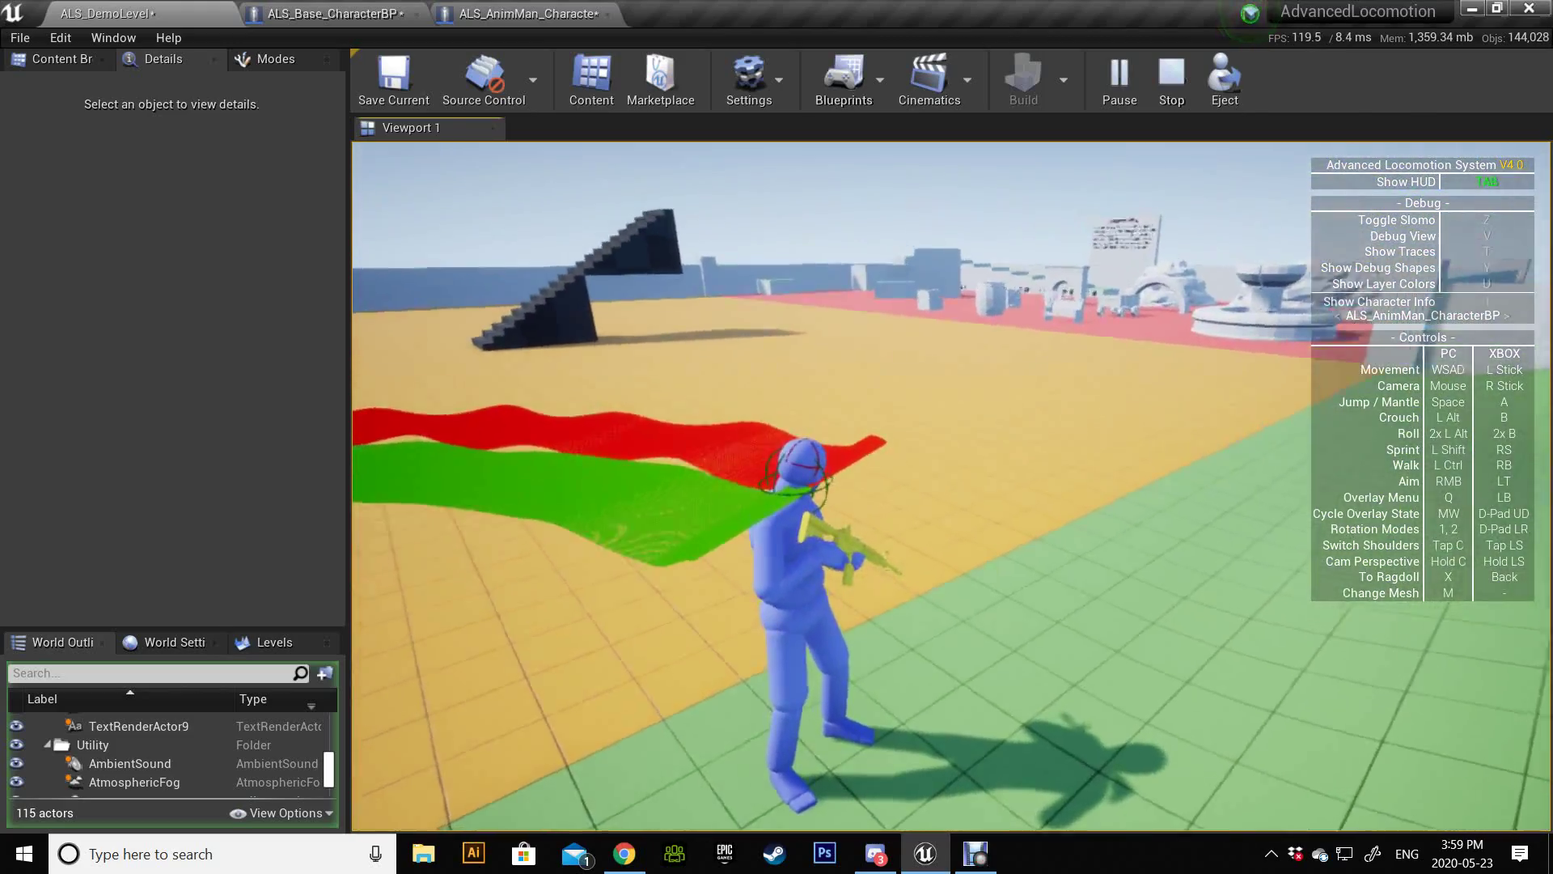
{"action": "key", "text": "w"}
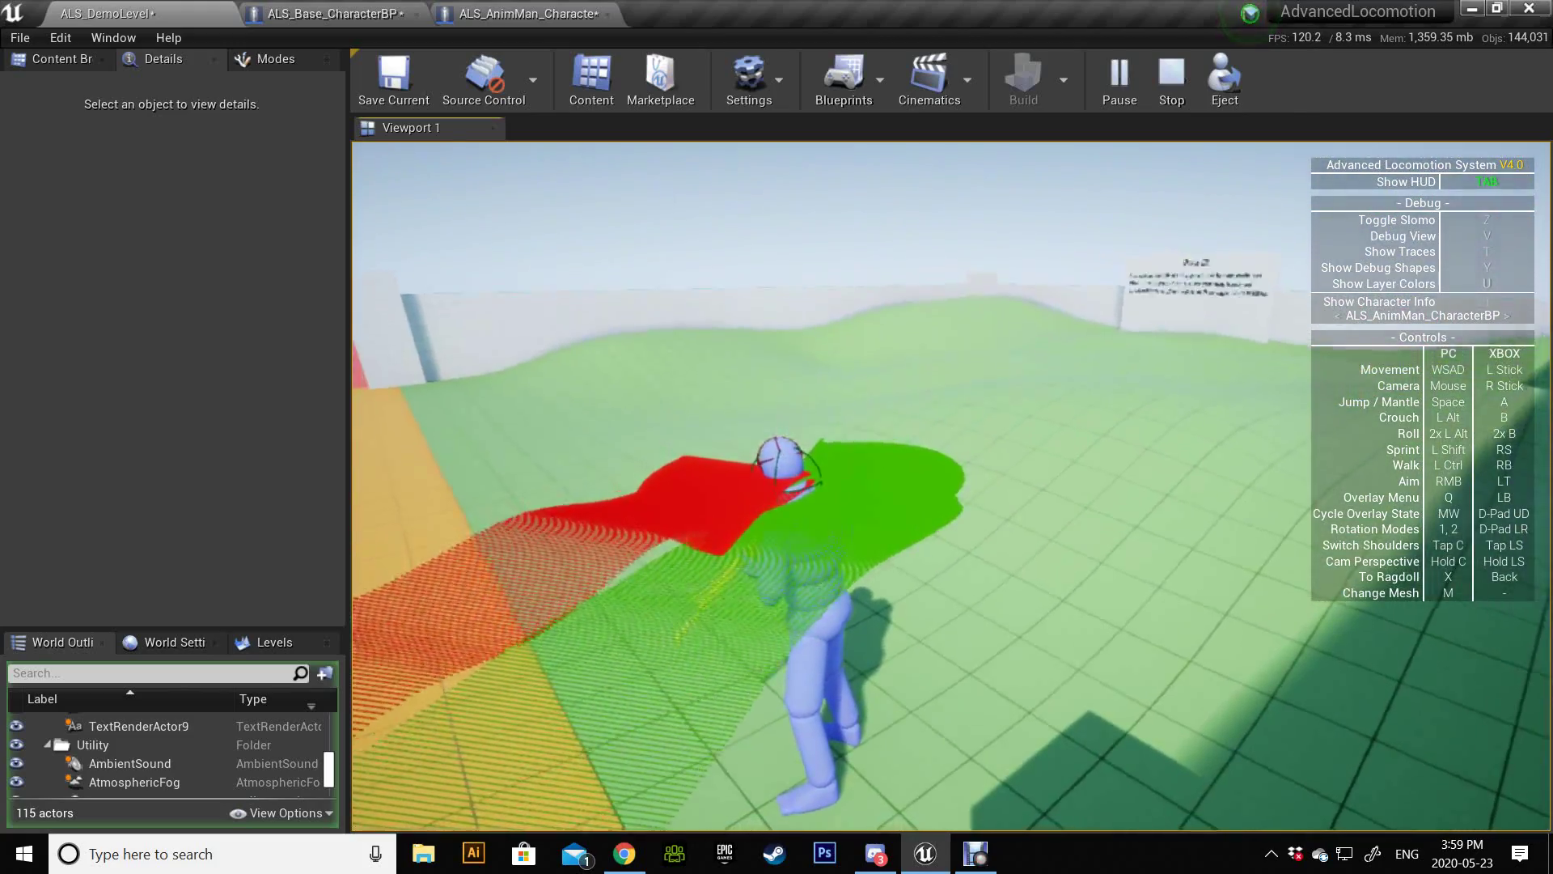
{"action": "key", "text": "w"}
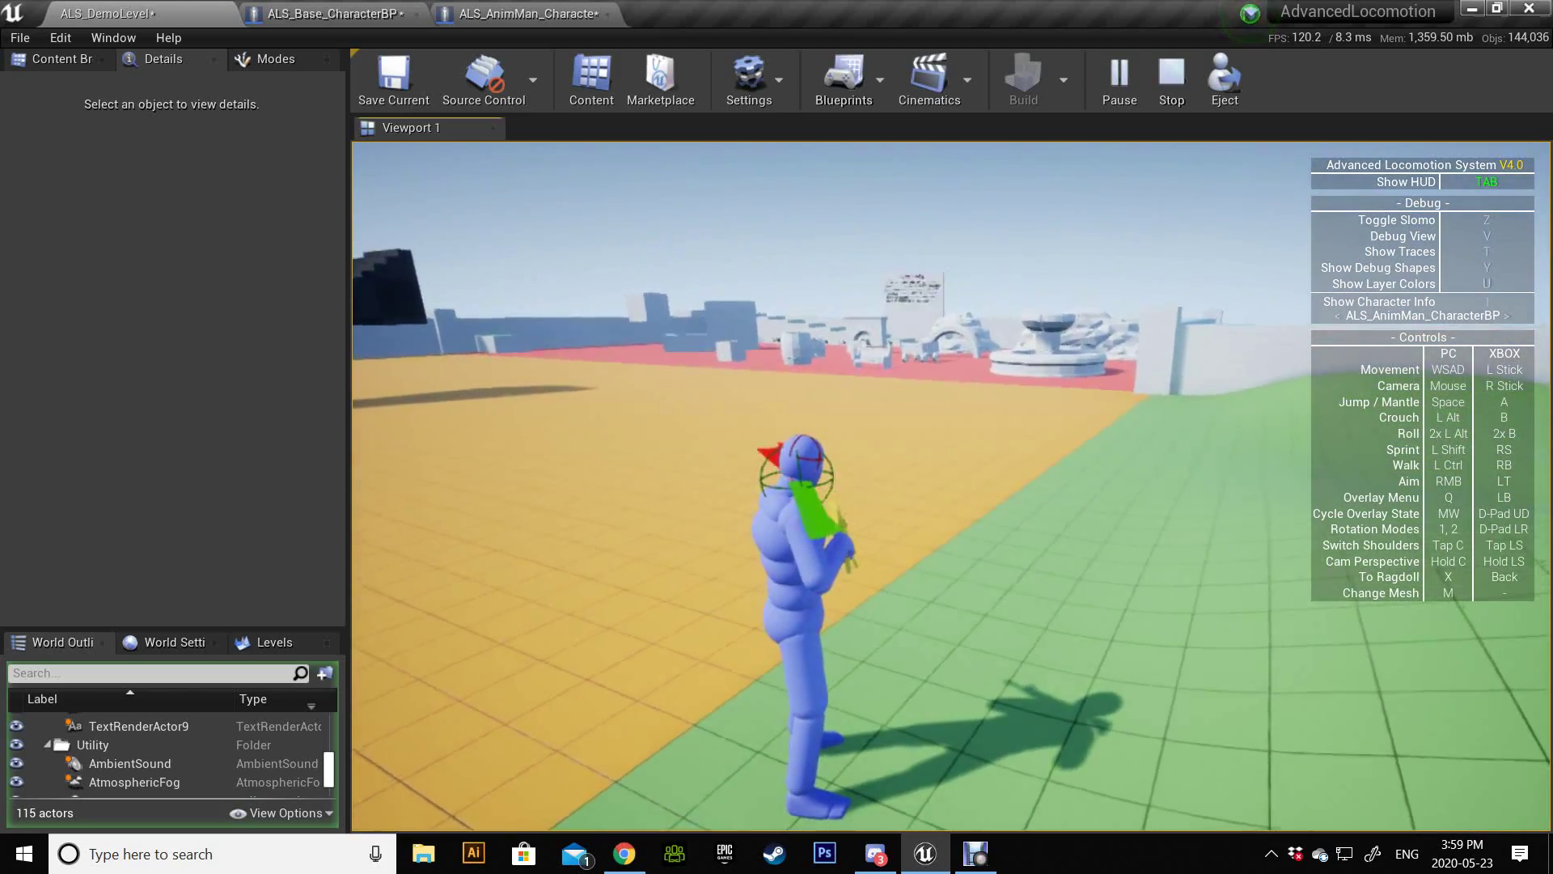
{"action": "scroll", "coordinate": [953, 485], "scroll_direction": "down", "scroll_amount": 1}
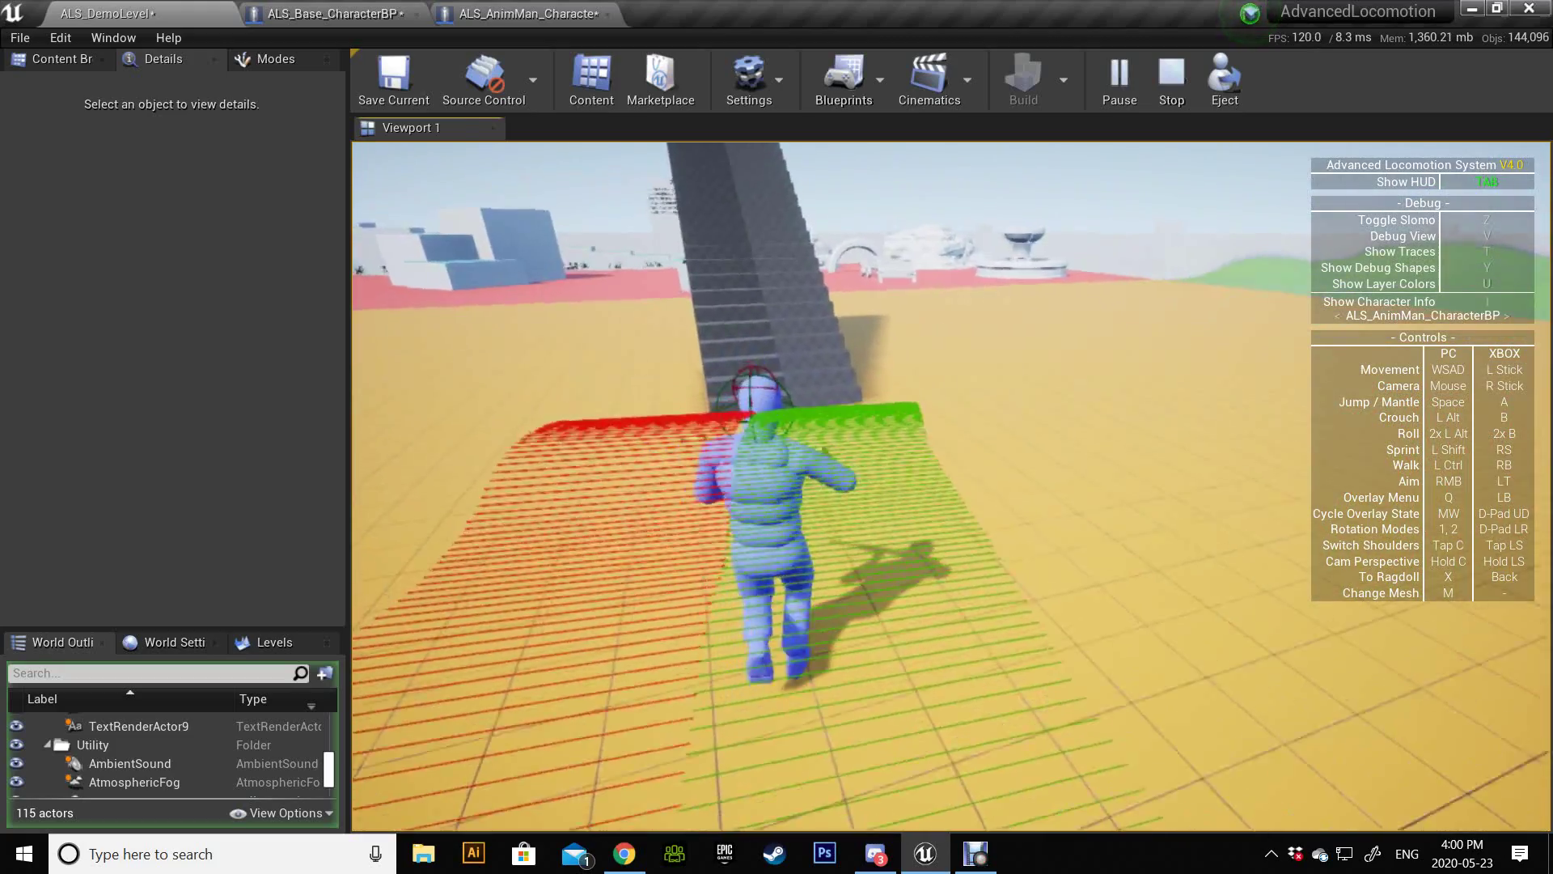
{"action": "scroll", "coordinate": [952, 487], "scroll_direction": "down", "scroll_amount": 1}
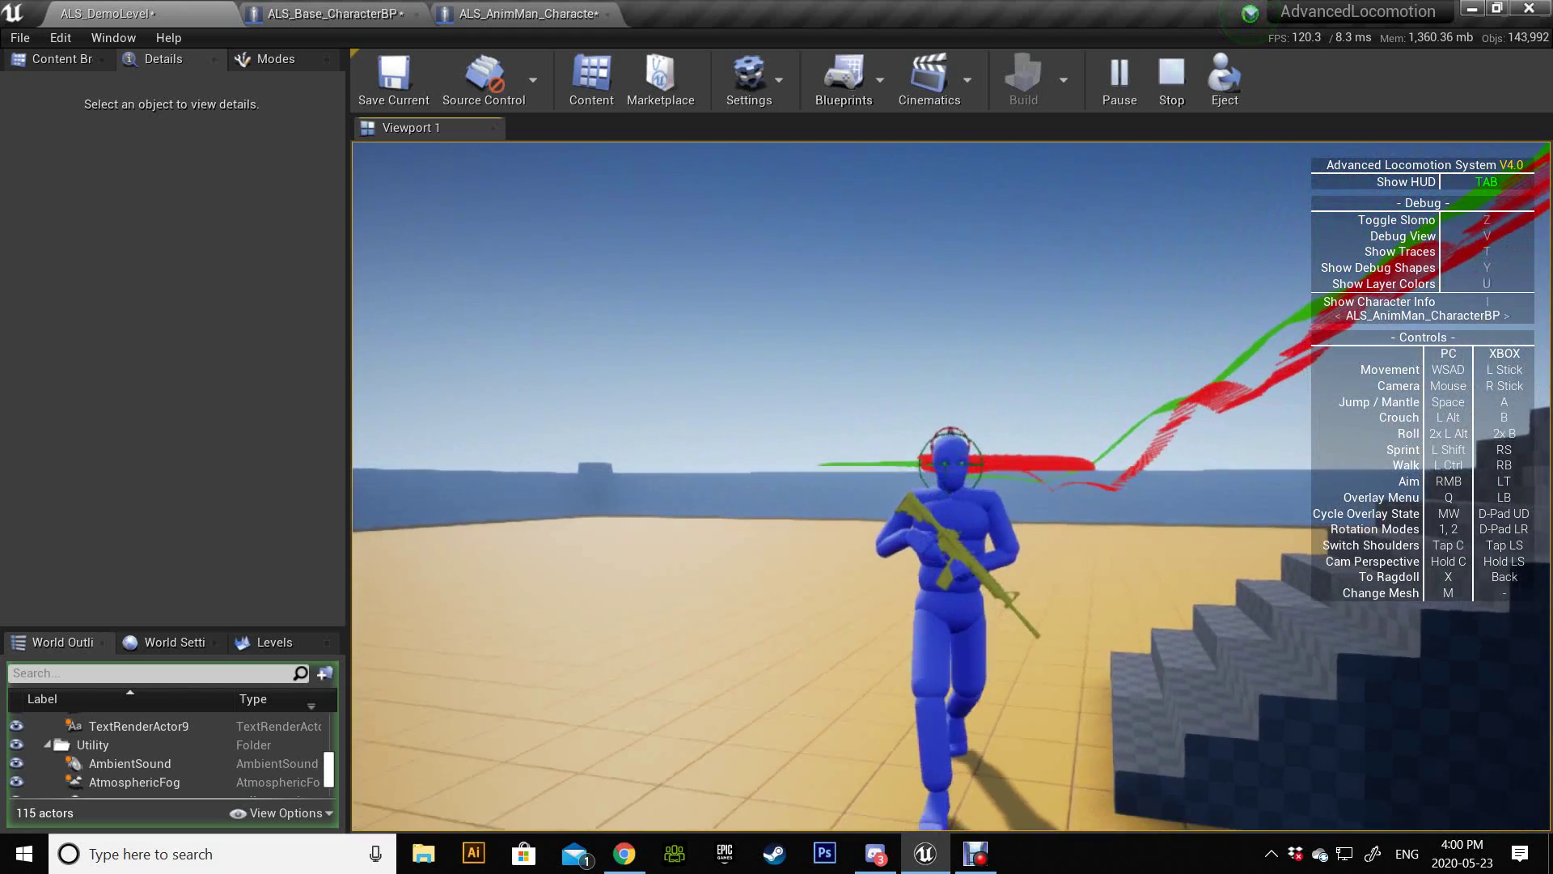
Turn away from the camera, then run down off the stairs onto the ground.
{"action": "key", "text": "w"}
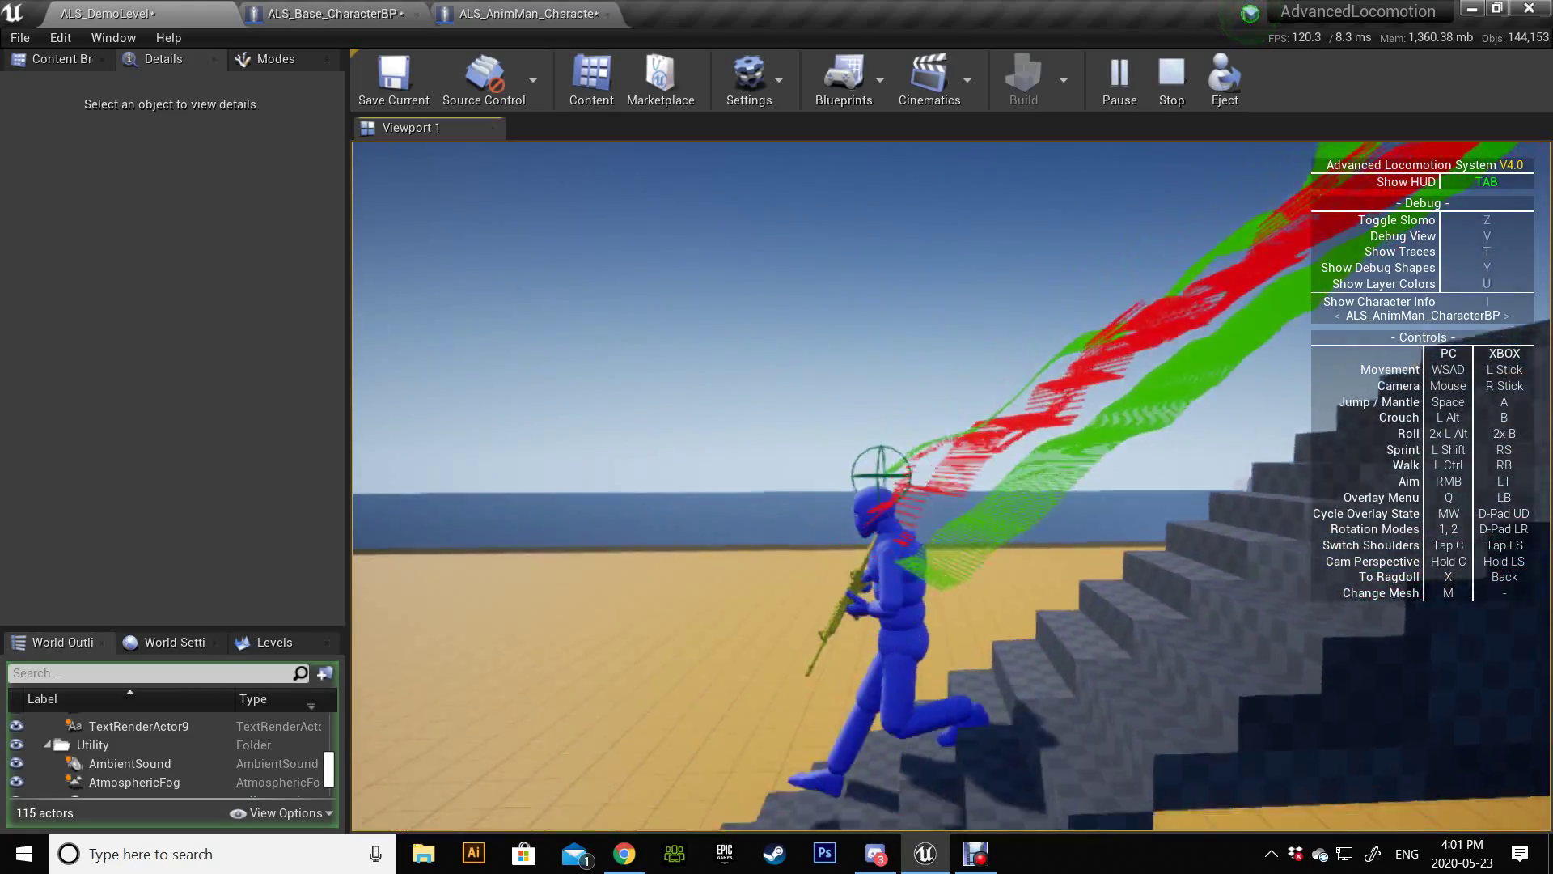
{"action": "key", "text": "s"}
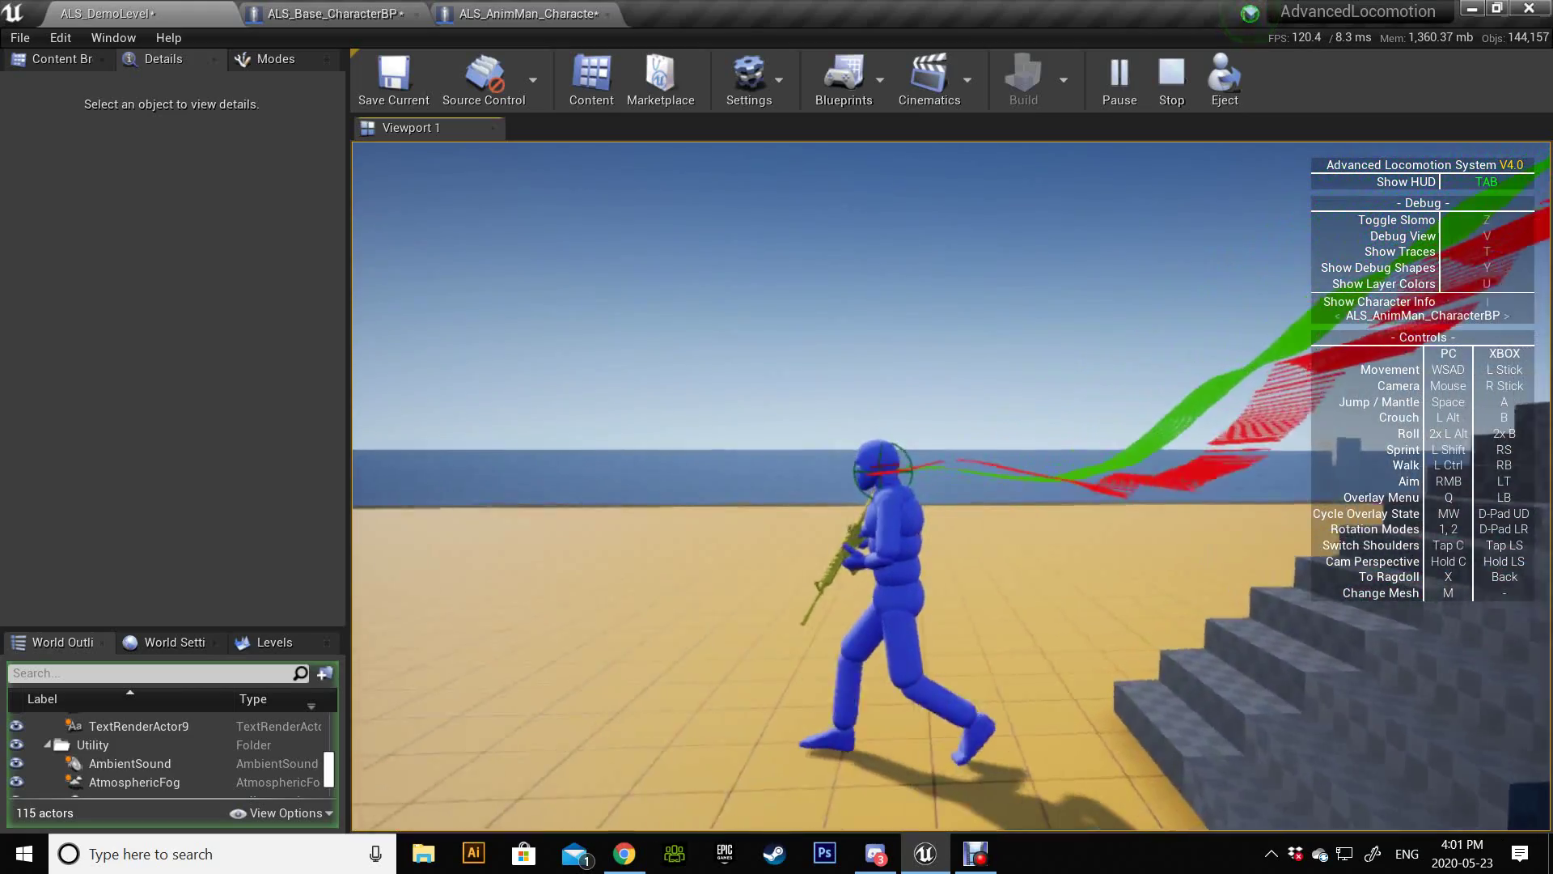